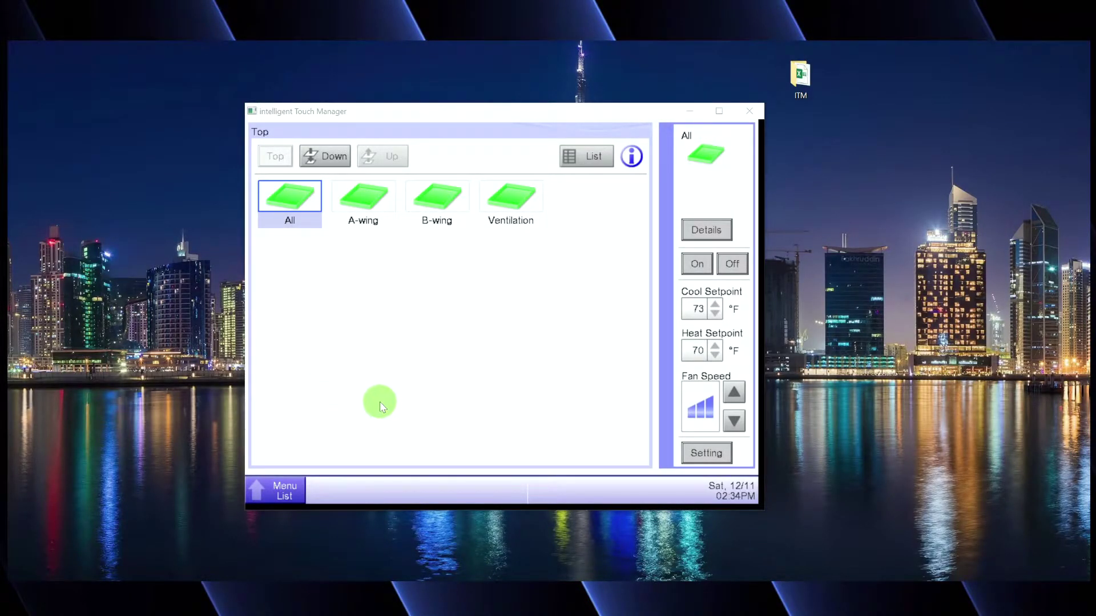
- Open the Network settings screen from Menu List under System Settings
{"action": "left_click", "coordinate": [284, 500]}
{"action": "left_click", "coordinate": [279, 494]}
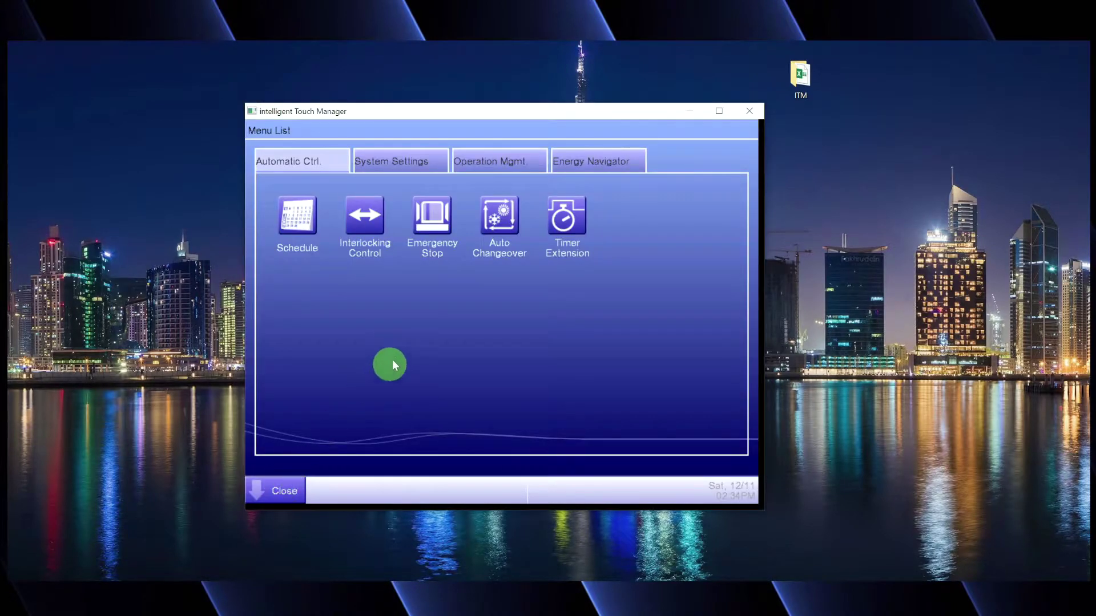
{"action": "left_click", "coordinate": [403, 161]}
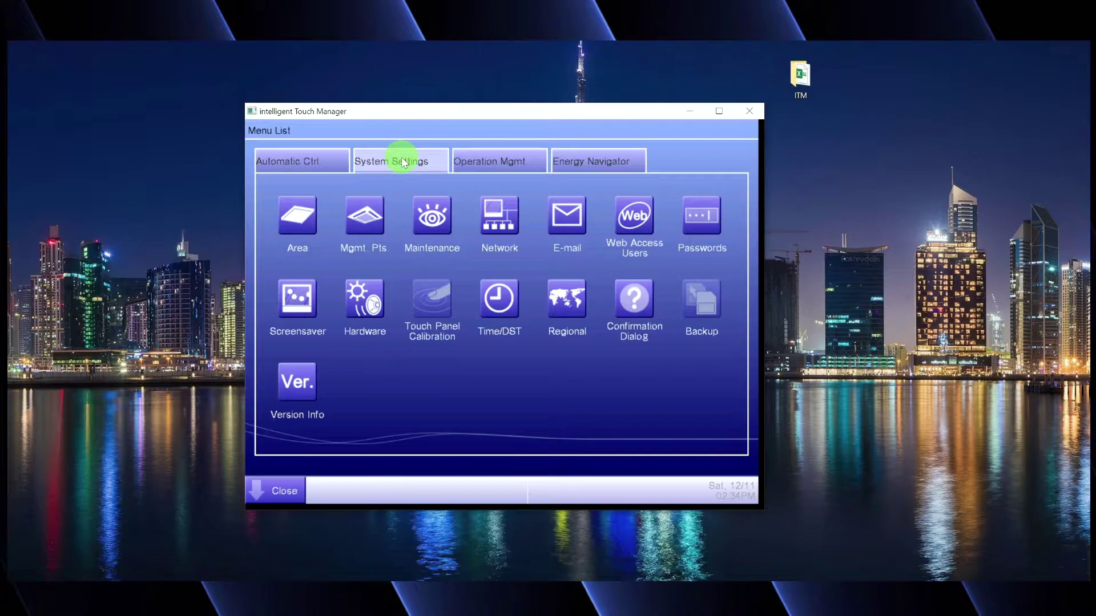
{"action": "left_click", "coordinate": [495, 225]}
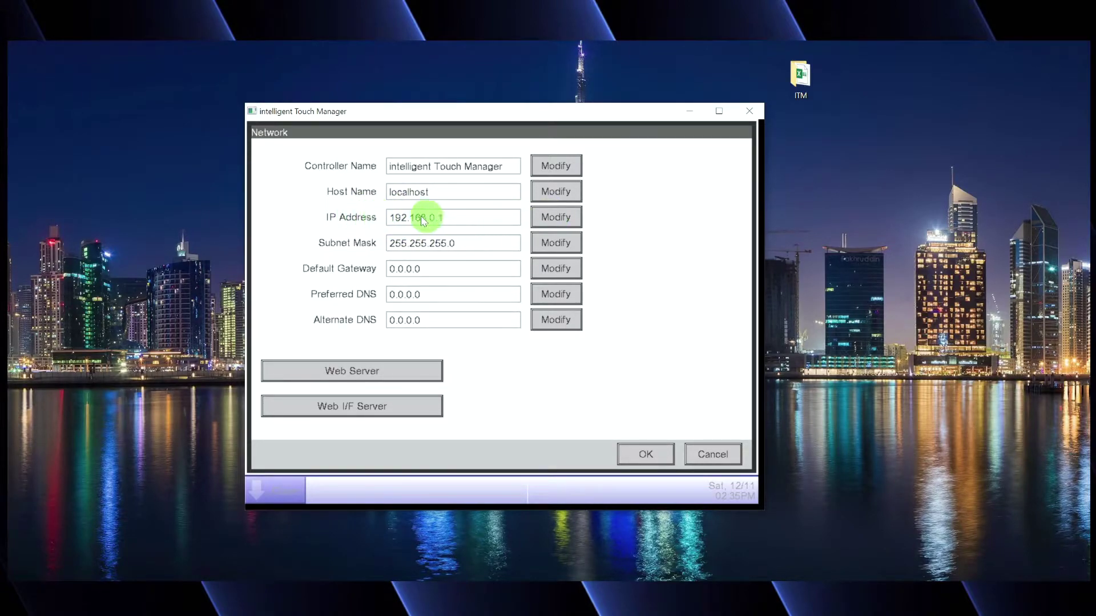
- Change the IP address's last octet to 69, making it 192.168.0.69
{"action": "left_click", "coordinate": [556, 217]}
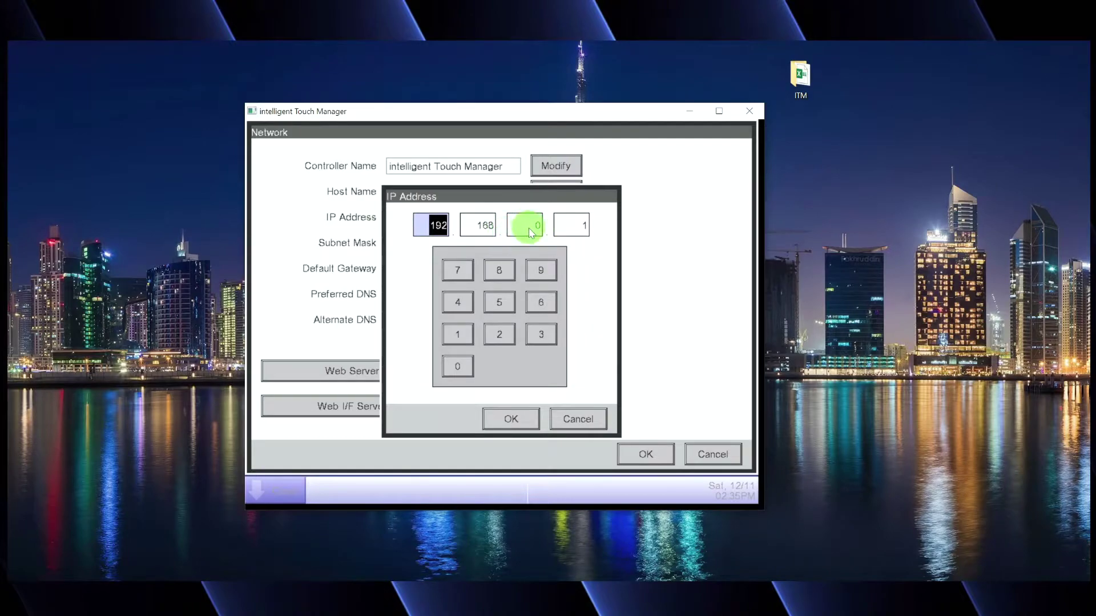
{"action": "left_click", "coordinate": [577, 227]}
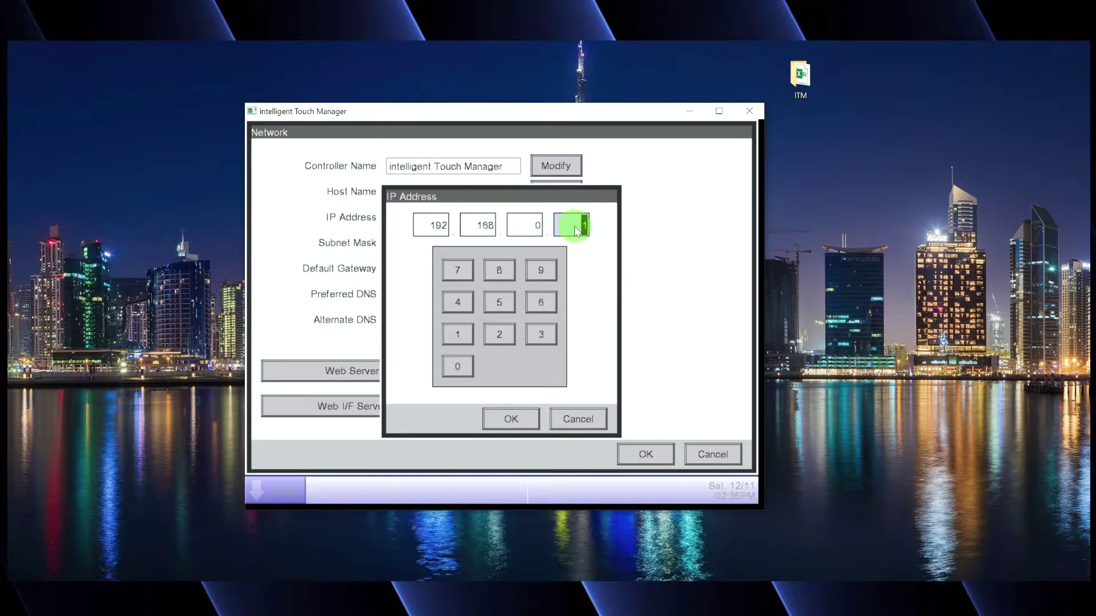
{"action": "type", "text": "69"}
{"action": "left_click", "coordinate": [509, 418]}
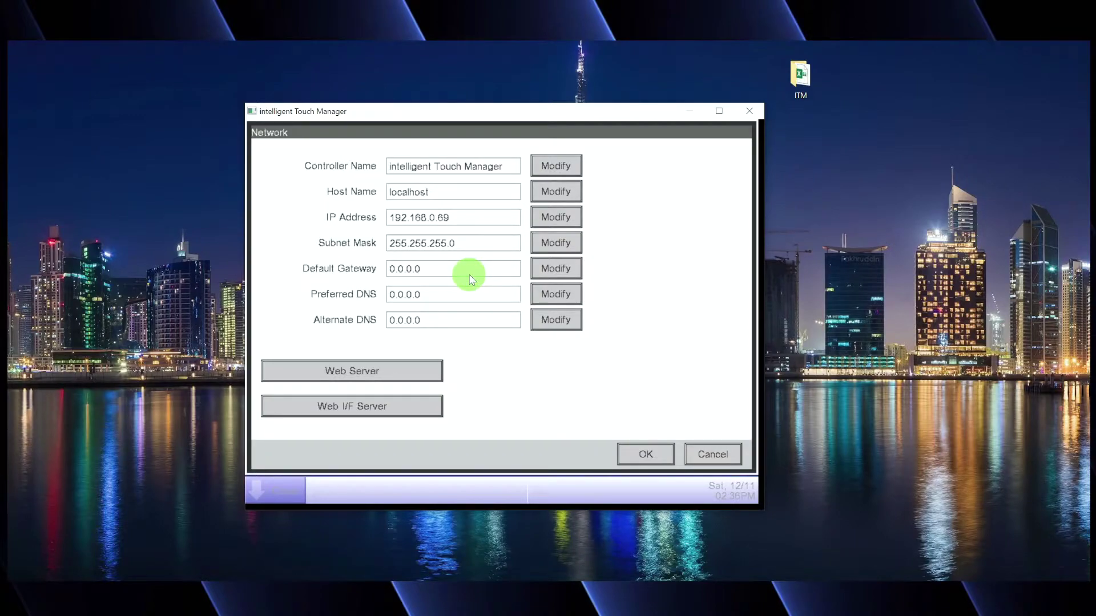
- Enter 192.168.0.1 as the default gateway and confirm it
{"action": "left_click", "coordinate": [546, 272]}
{"action": "type", "text": "192."}
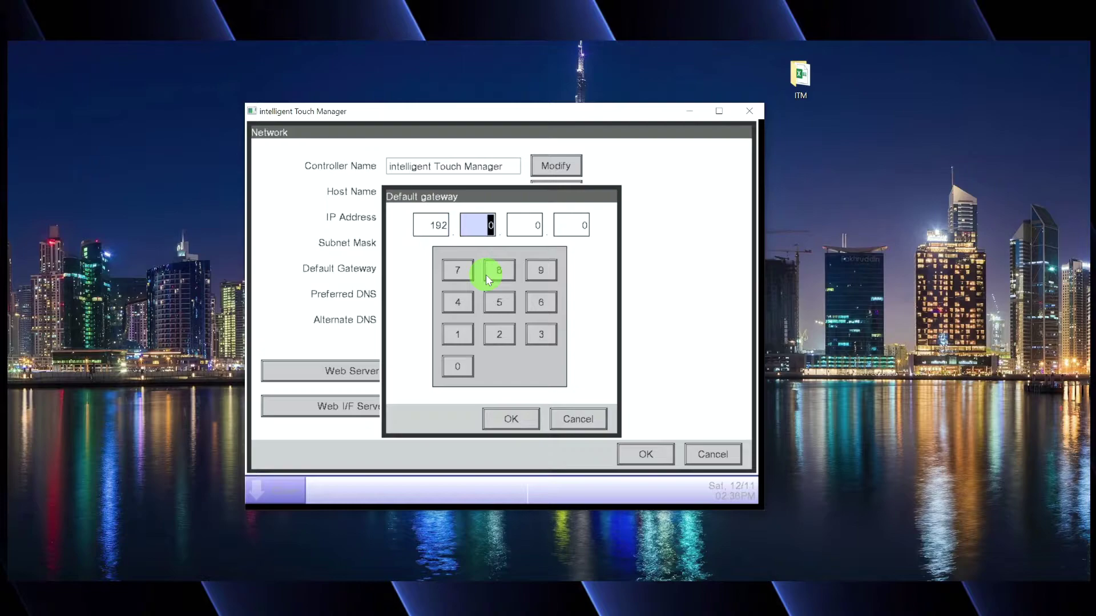
{"action": "type", "text": "168."}
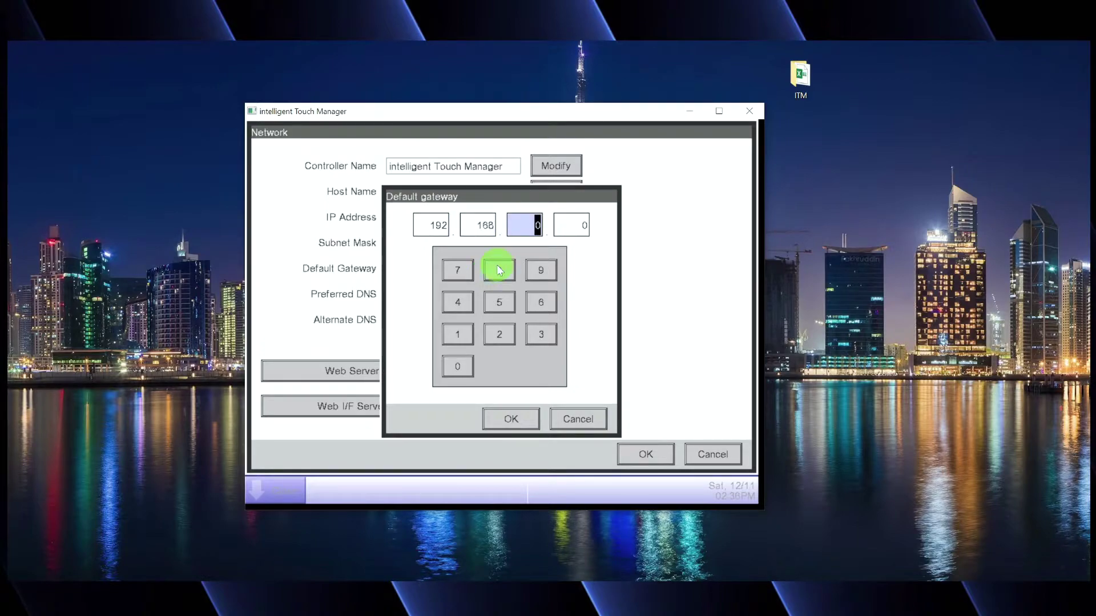
{"action": "left_click", "coordinate": [565, 226]}
{"action": "type", "text": "1"}
{"action": "left_click", "coordinate": [512, 419]}
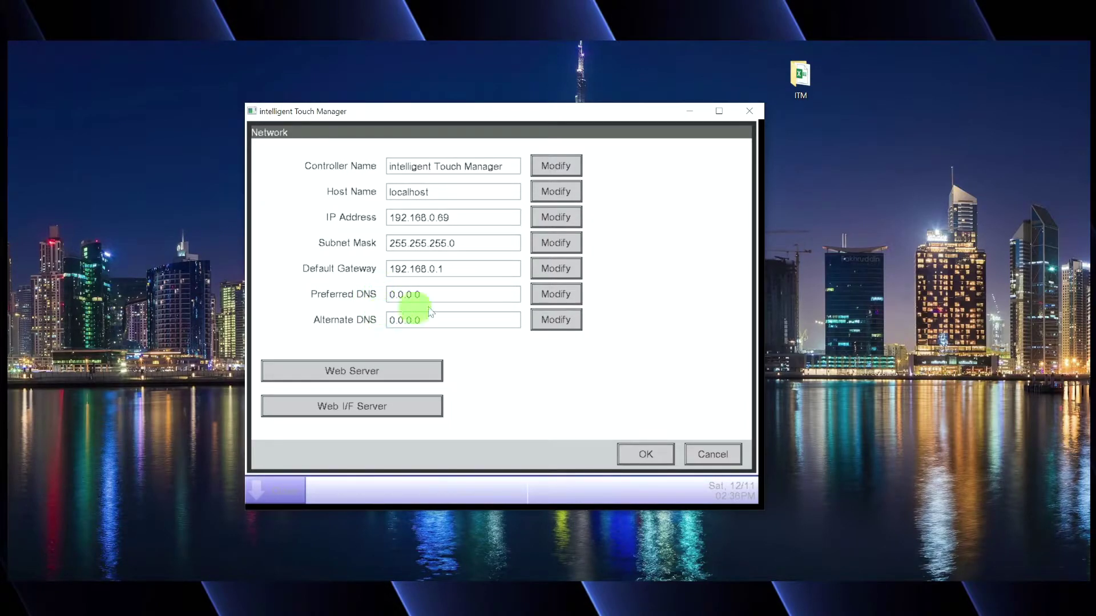
- Fill each of the four preferred DNS octets with 8, giving 8.8.8.8
{"action": "left_click", "coordinate": [553, 295]}
{"action": "type", "text": "8"}
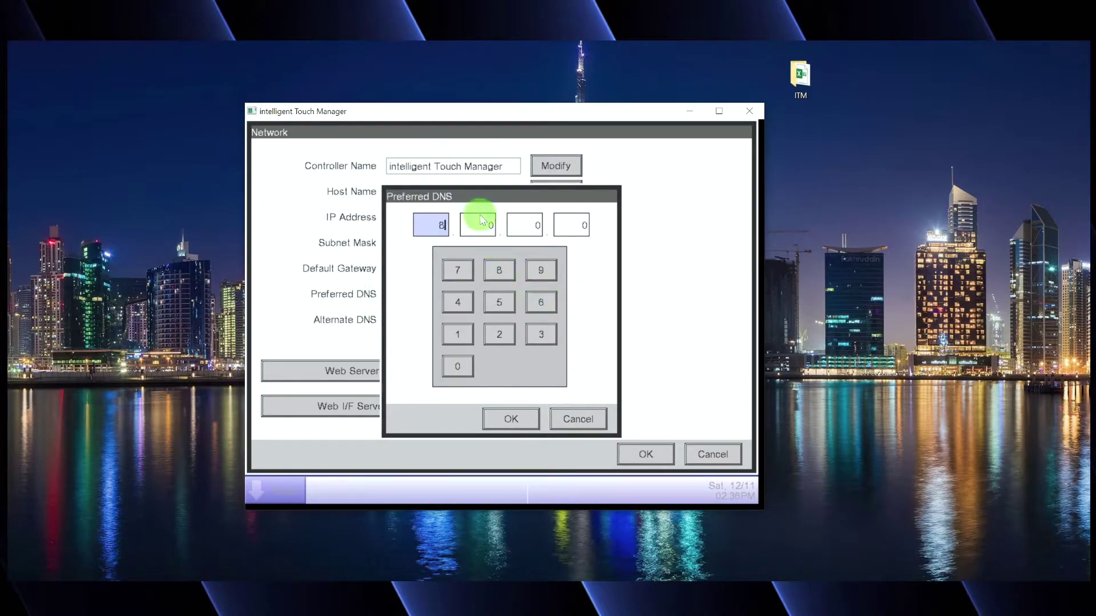
{"action": "left_click", "coordinate": [479, 225]}
{"action": "type", "text": "8"}
{"action": "left_click", "coordinate": [519, 225]}
{"action": "type", "text": "8"}
{"action": "left_click", "coordinate": [565, 226]}
{"action": "type", "text": "8"}
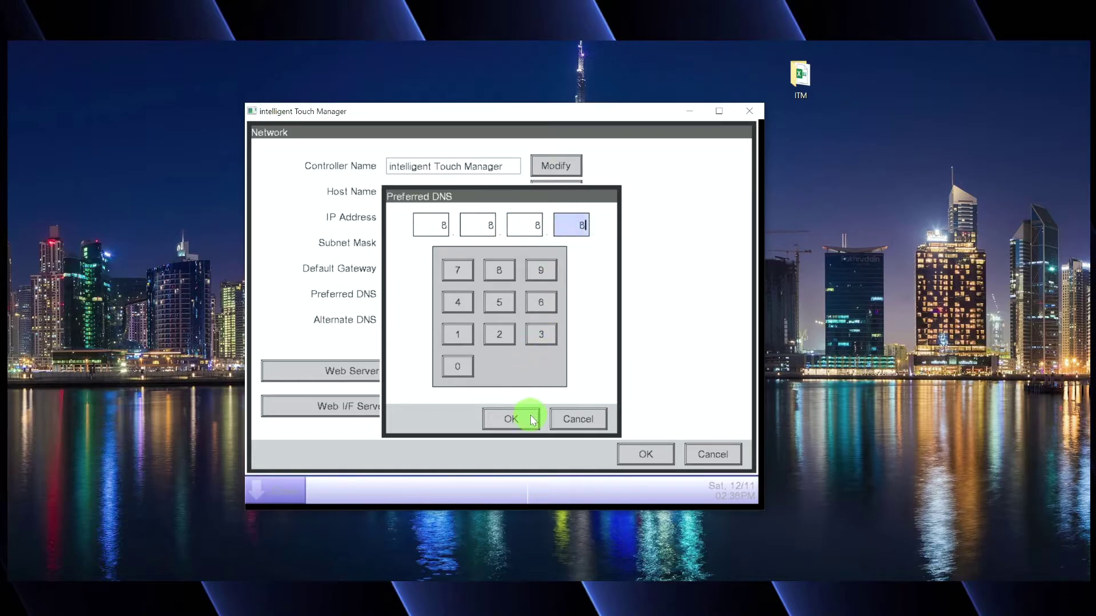
{"action": "left_click", "coordinate": [528, 417]}
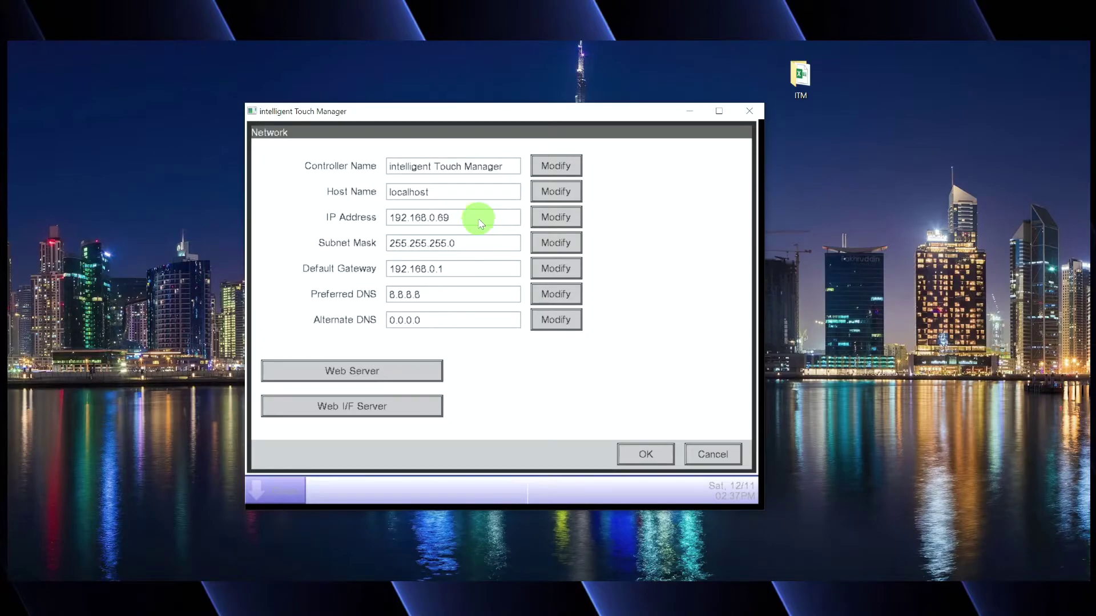
- Switch the Web Server port from default 80 to Custom 8080 and confirm
{"action": "left_click", "coordinate": [354, 370]}
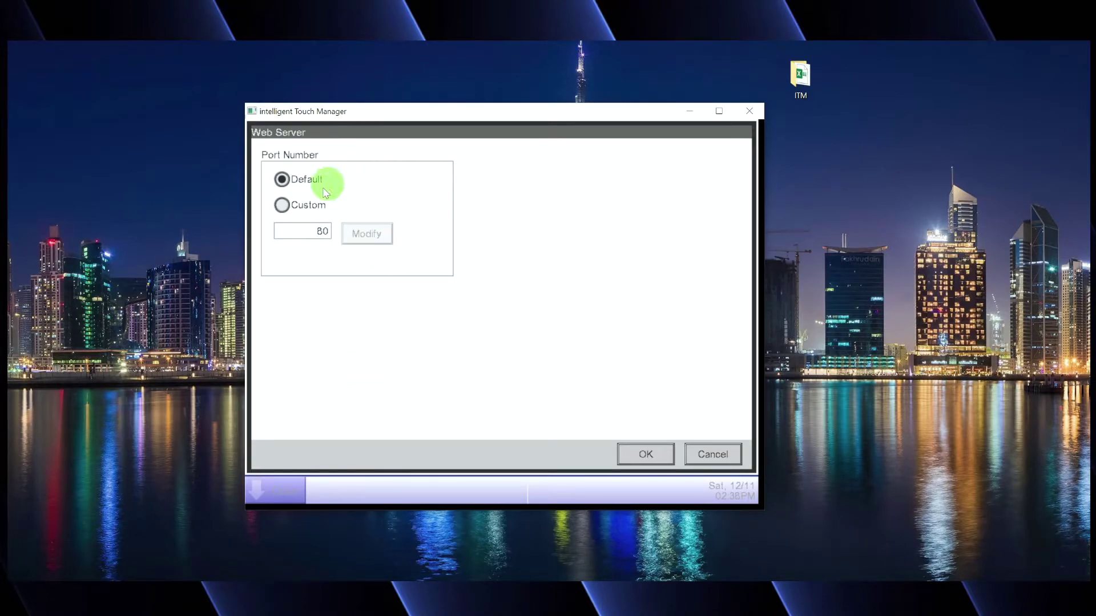
{"action": "left_click", "coordinate": [296, 204]}
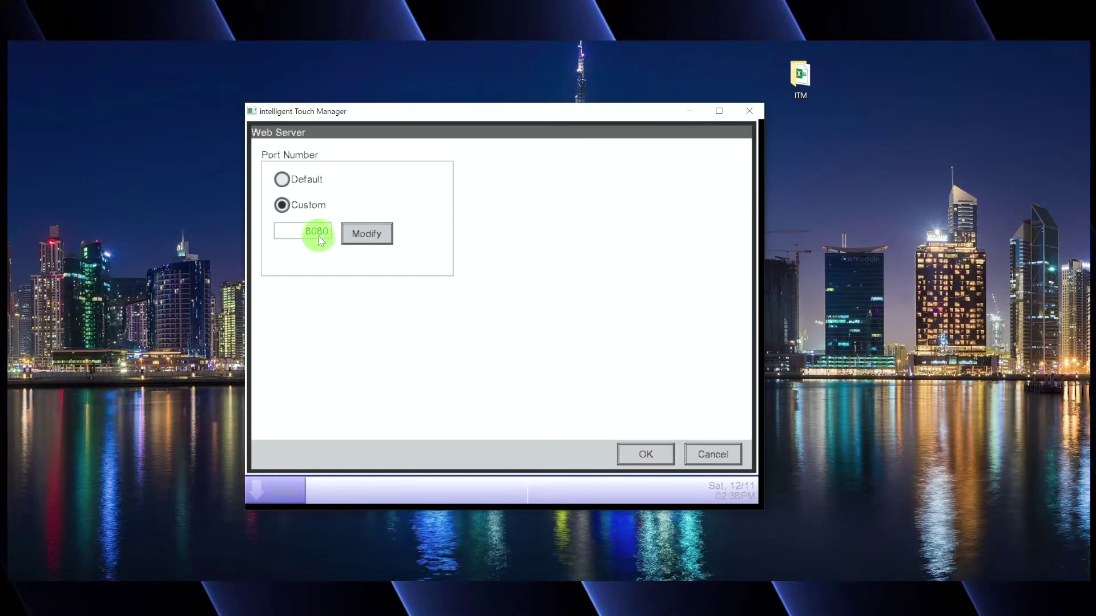
{"action": "left_click", "coordinate": [645, 454]}
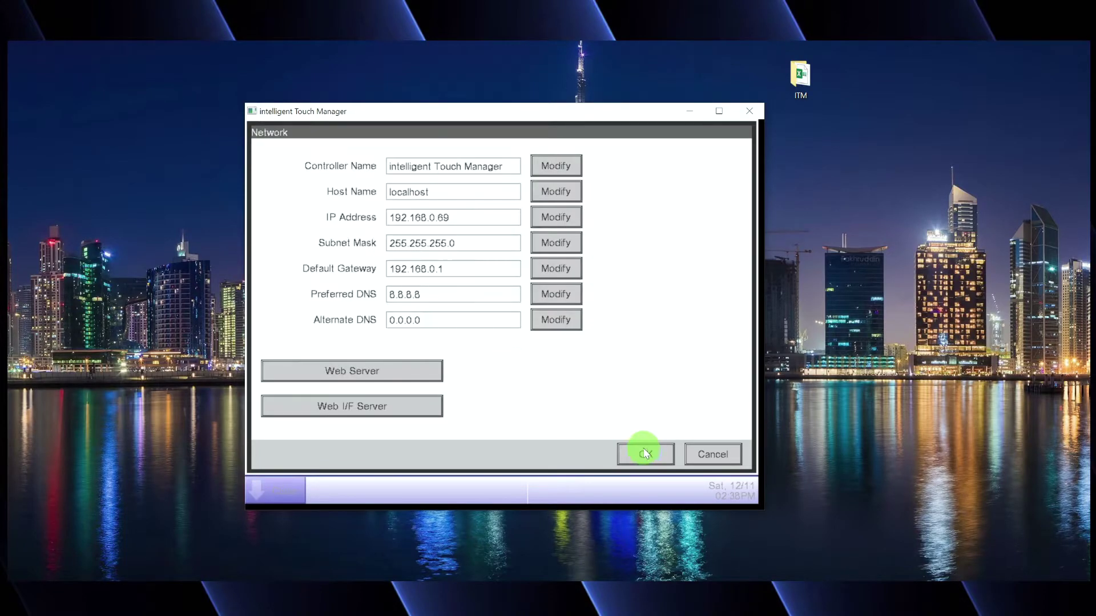
- Save the network changes, accept the reboot, and move the reopened window right
{"action": "left_click", "coordinate": [647, 455]}
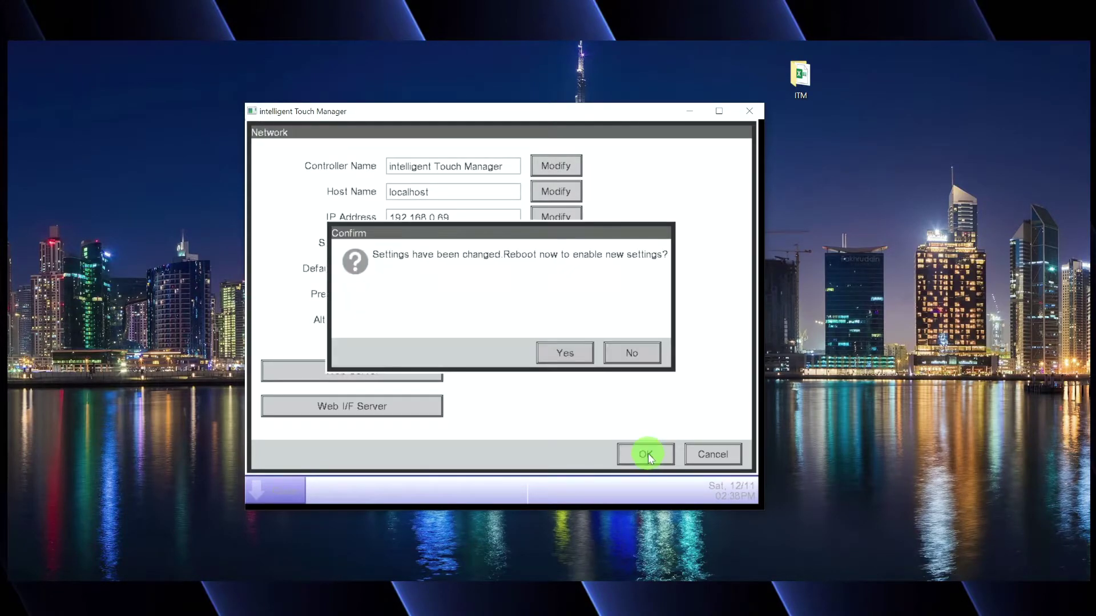
{"action": "left_click", "coordinate": [571, 357]}
{"action": "left_click_drag", "start_coordinate": [365, 160], "coordinate": [555, 95]}
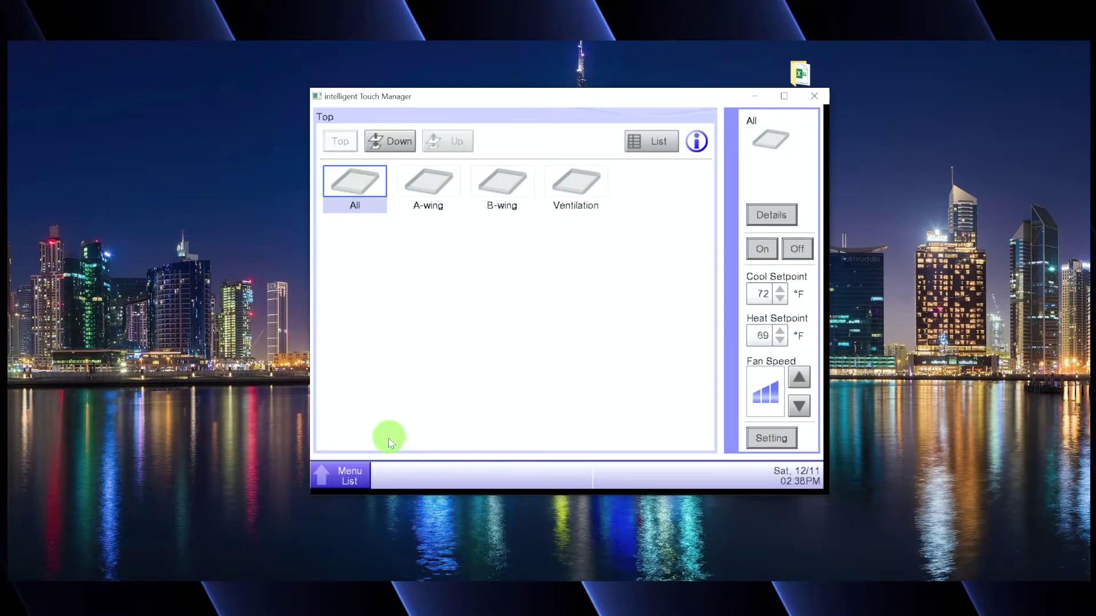
- Open Web Access Users from the System Settings tab of the Menu List
{"action": "left_click", "coordinate": [361, 472]}
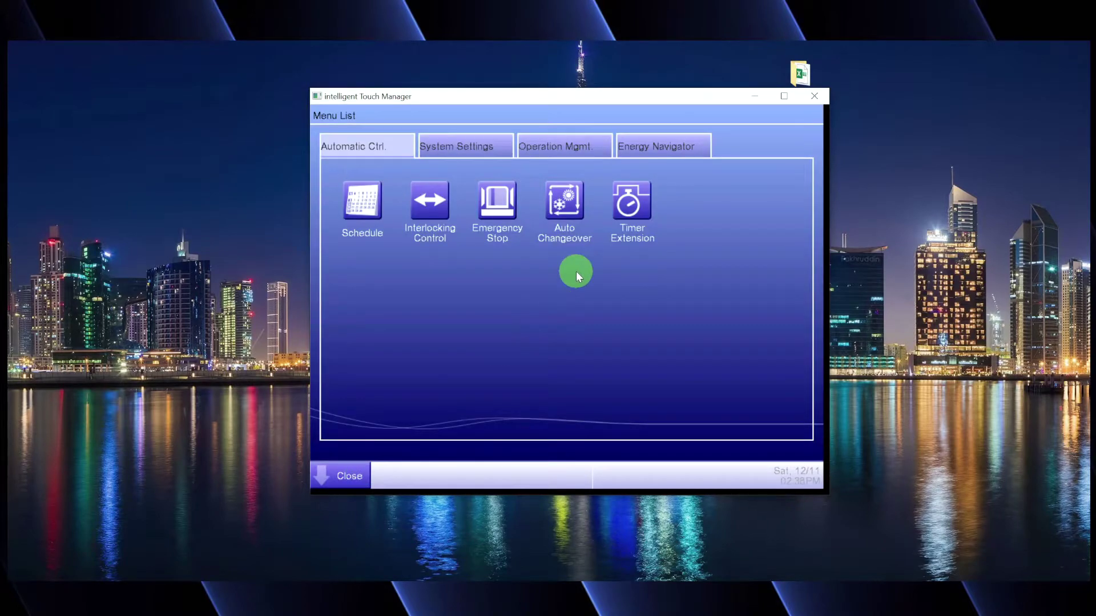
{"action": "left_click", "coordinate": [487, 148]}
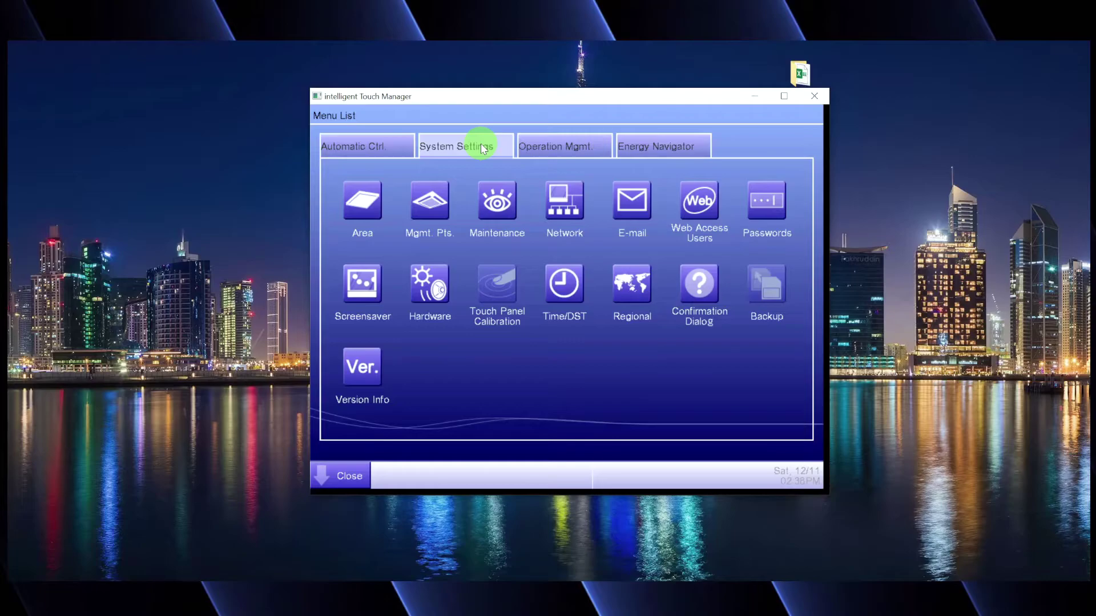
{"action": "left_click", "coordinate": [702, 201]}
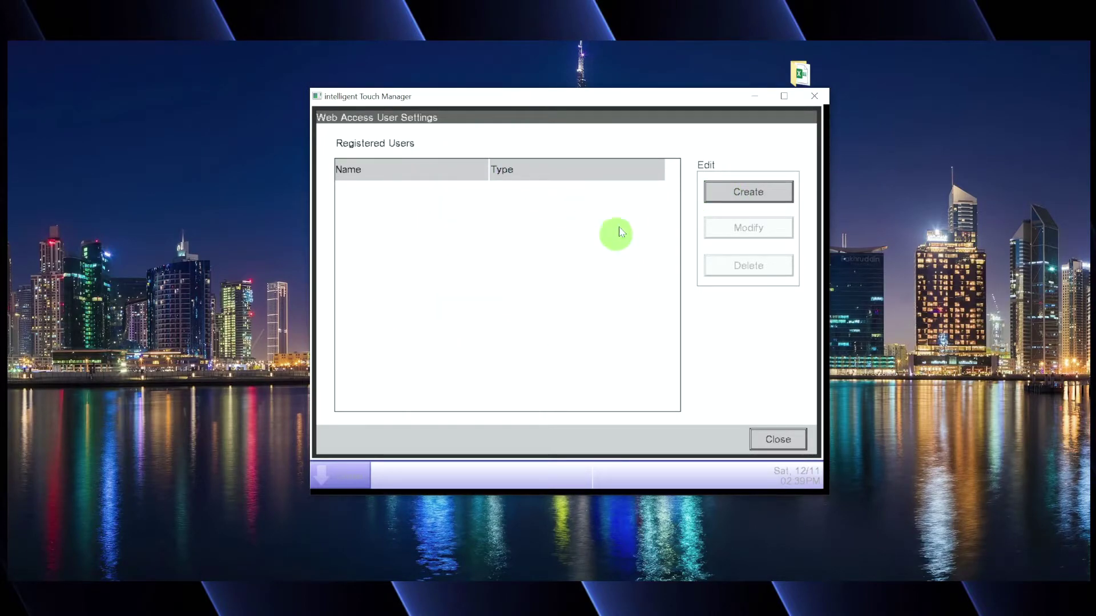
- Create a new web-access user, replace New User01 with the chosen user name, leaving type User
{"action": "left_click", "coordinate": [749, 191]}
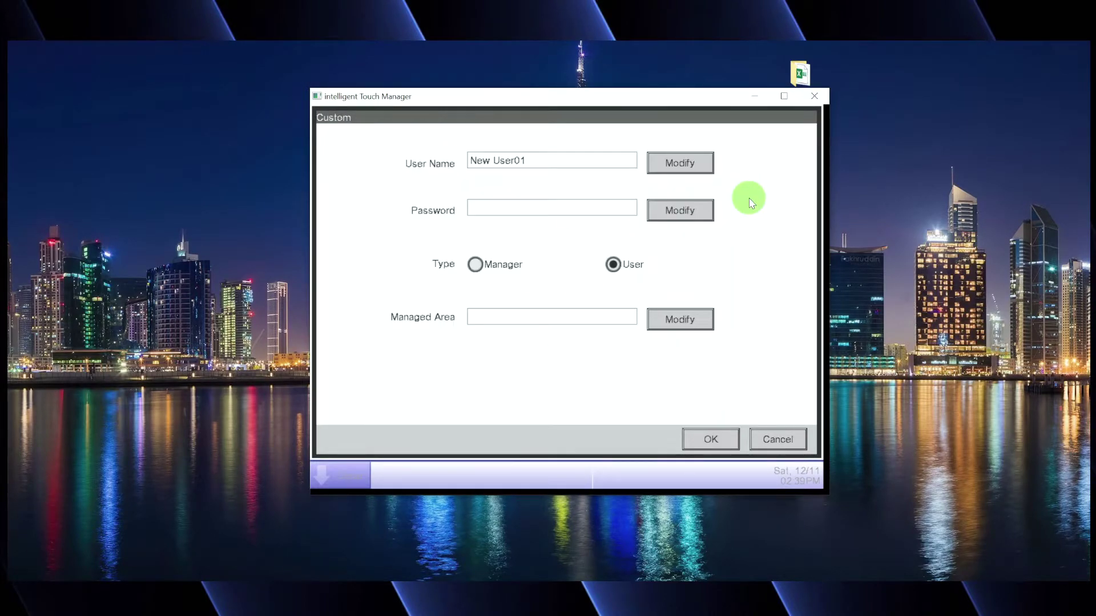
{"action": "left_click", "coordinate": [695, 166]}
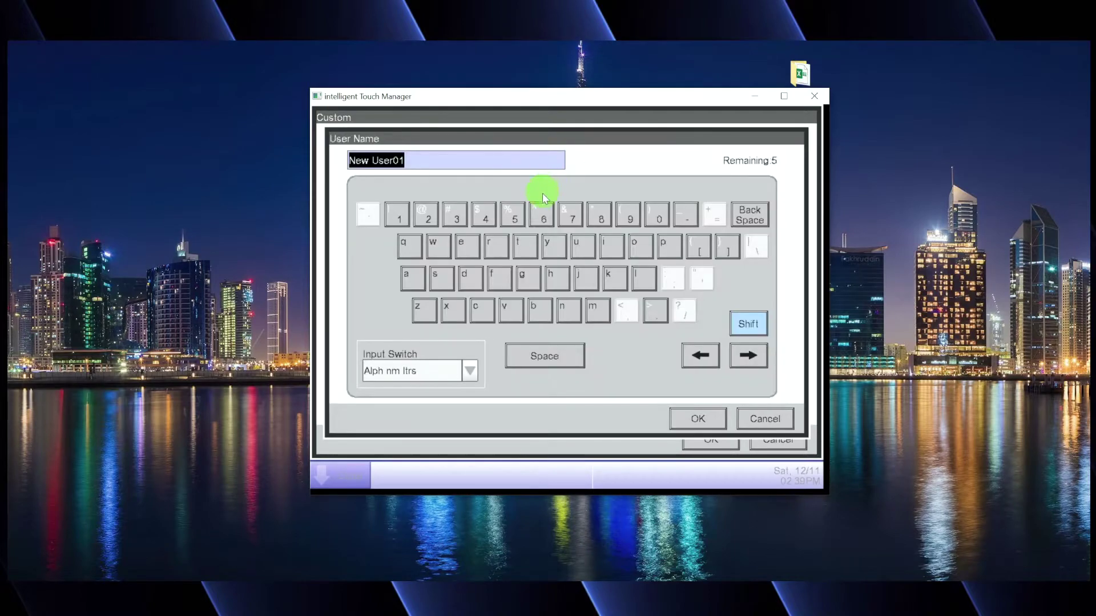
{"action": "type", "text": "Dana"}
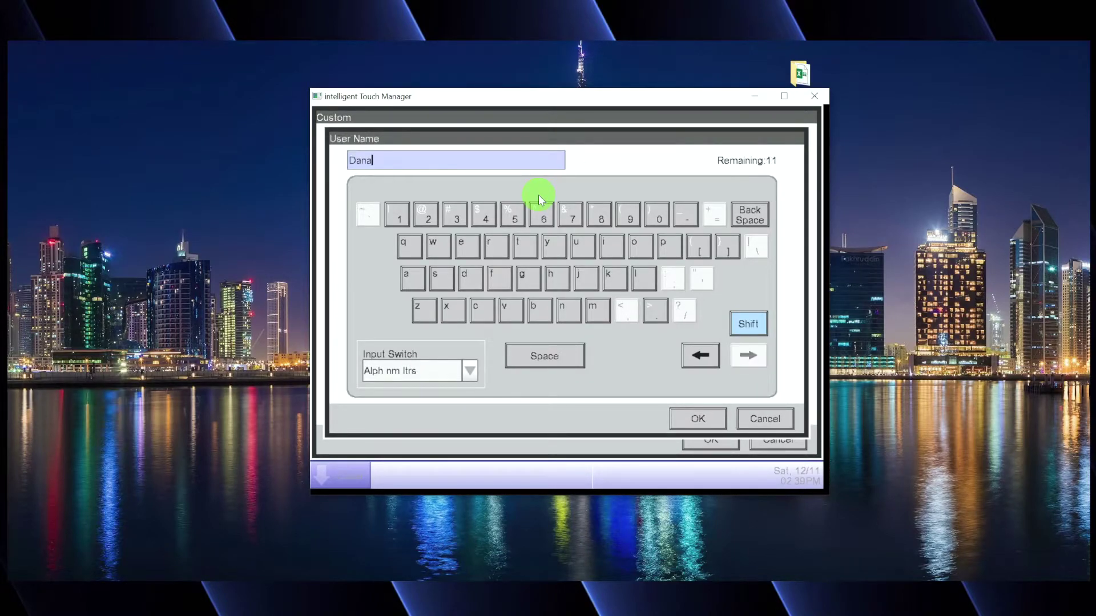
{"action": "type", "text": "MasterUser"}
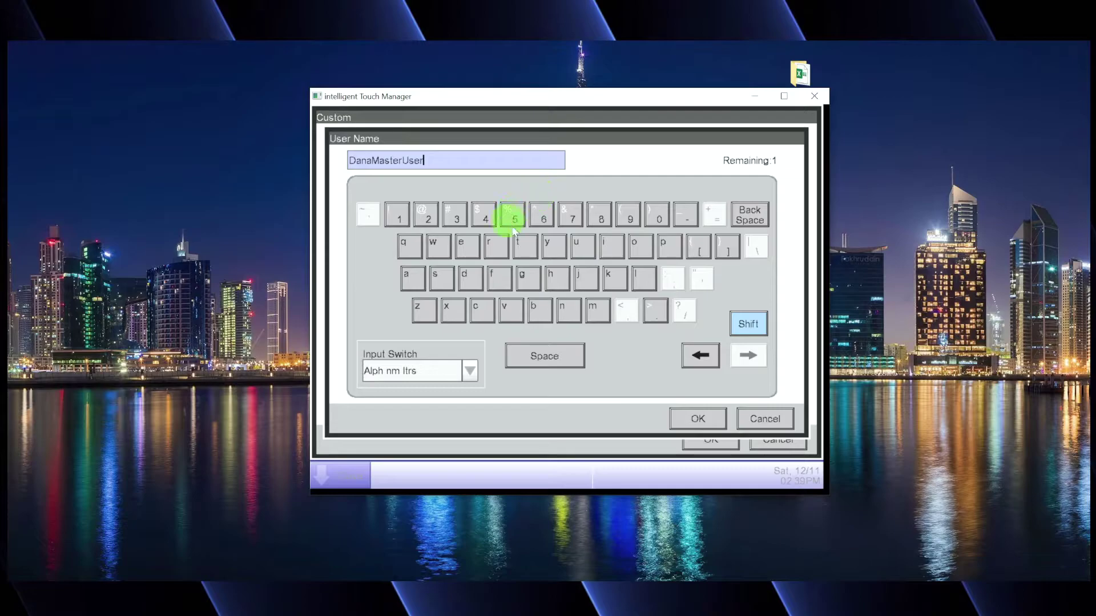
{"action": "left_click", "coordinate": [692, 417]}
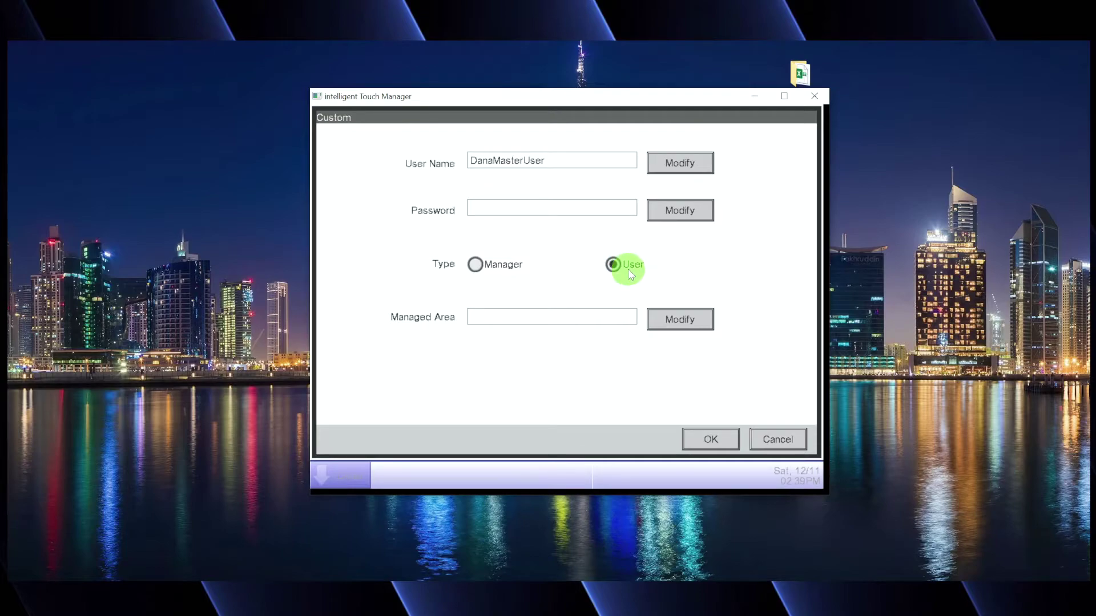
{"action": "left_click", "coordinate": [477, 263]}
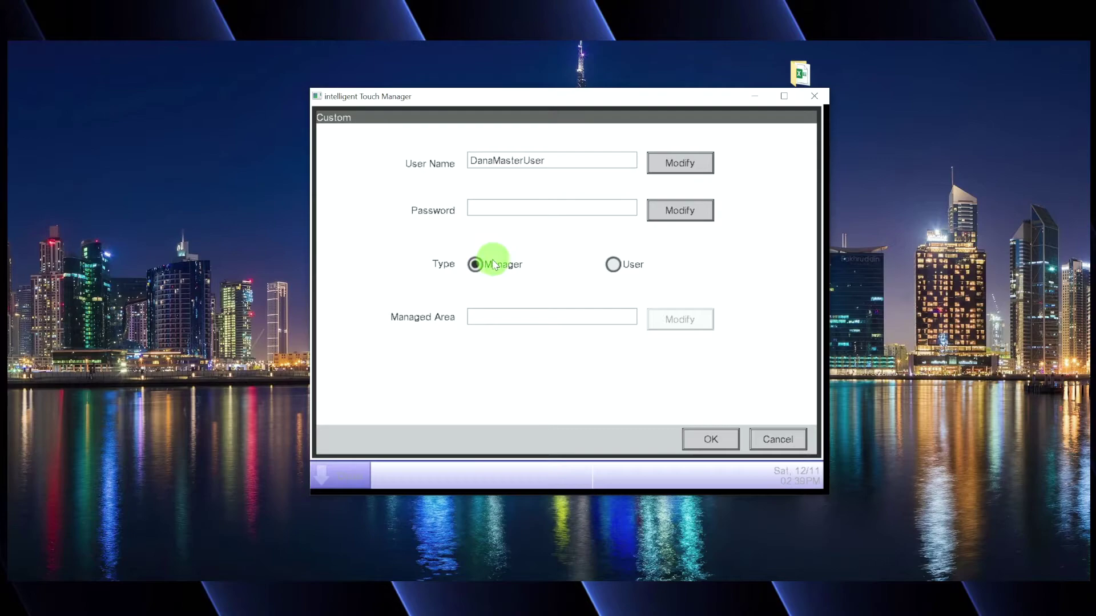
{"action": "left_click", "coordinate": [614, 265]}
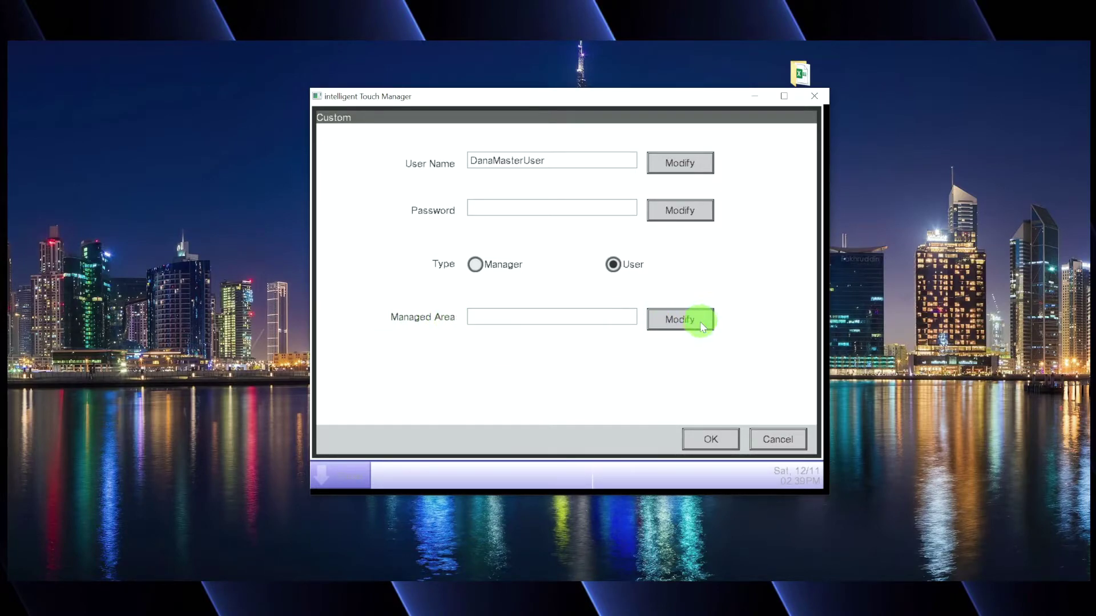
{"action": "left_click", "coordinate": [700, 321]}
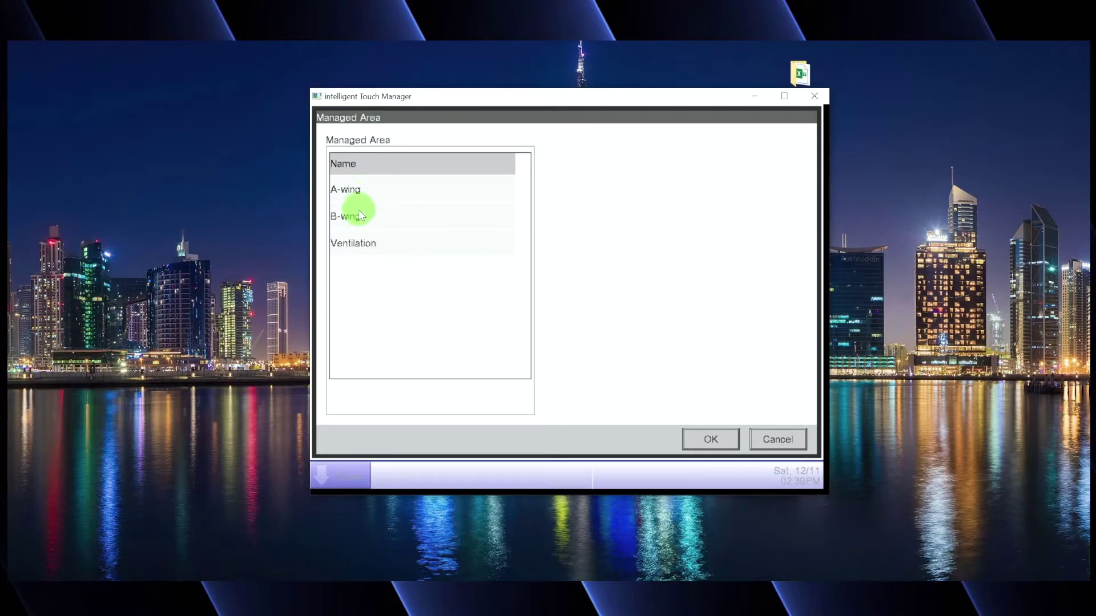
{"action": "left_click", "coordinate": [762, 435]}
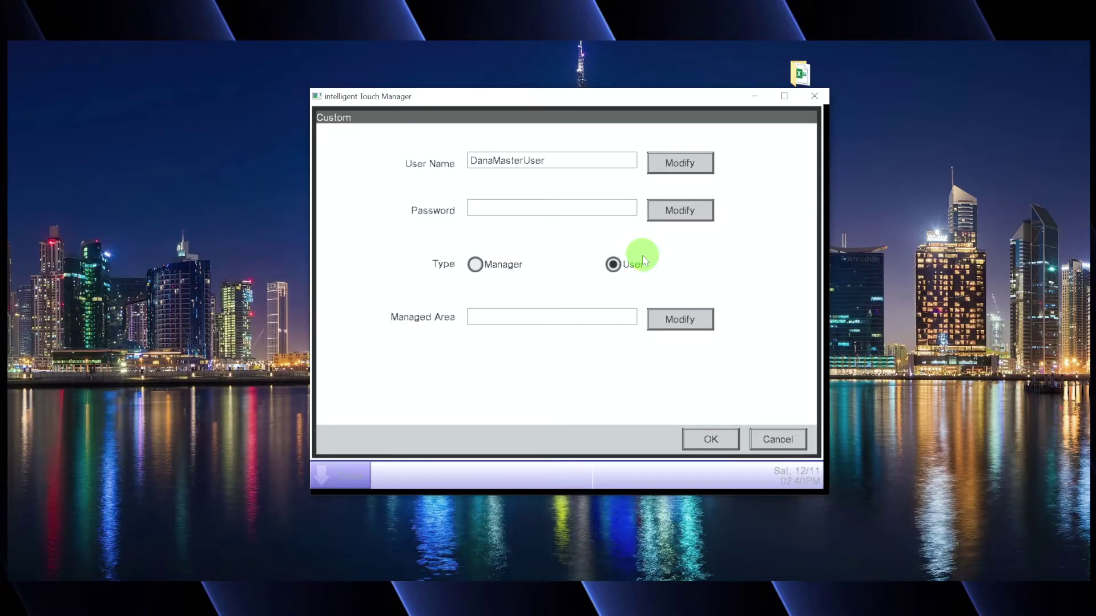
- Make the user a Manager, enter and confirm its password, and register it
{"action": "left_click", "coordinate": [477, 266]}
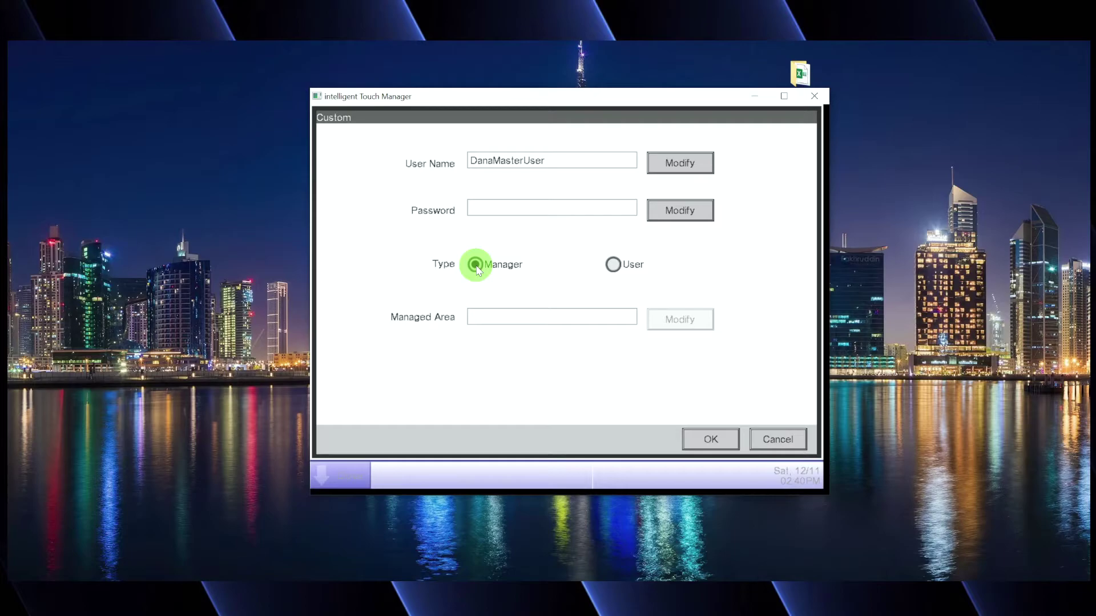
{"action": "left_click", "coordinate": [690, 211]}
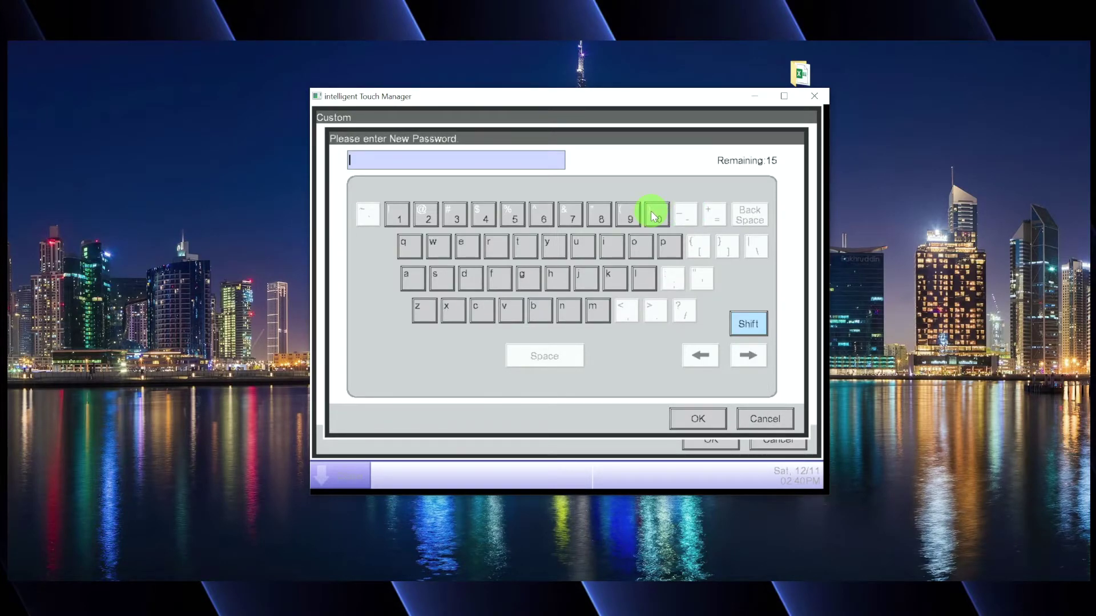
{"action": "type", "text": "12345678"}
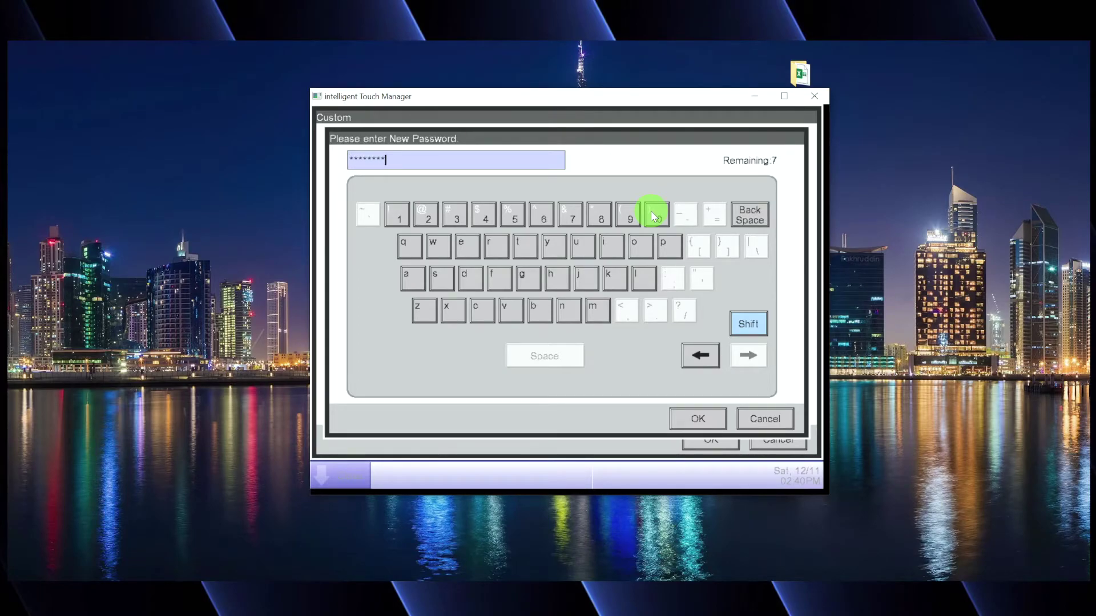
{"action": "type", "text": "90123"}
{"action": "left_click", "coordinate": [697, 419]}
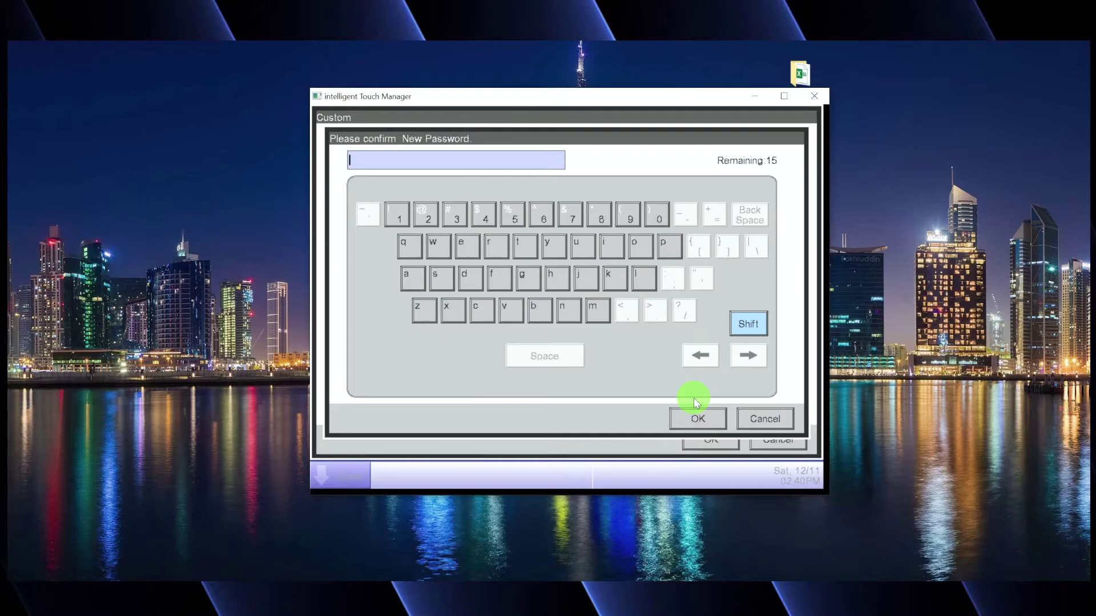
{"action": "type", "text": "1234567890123"}
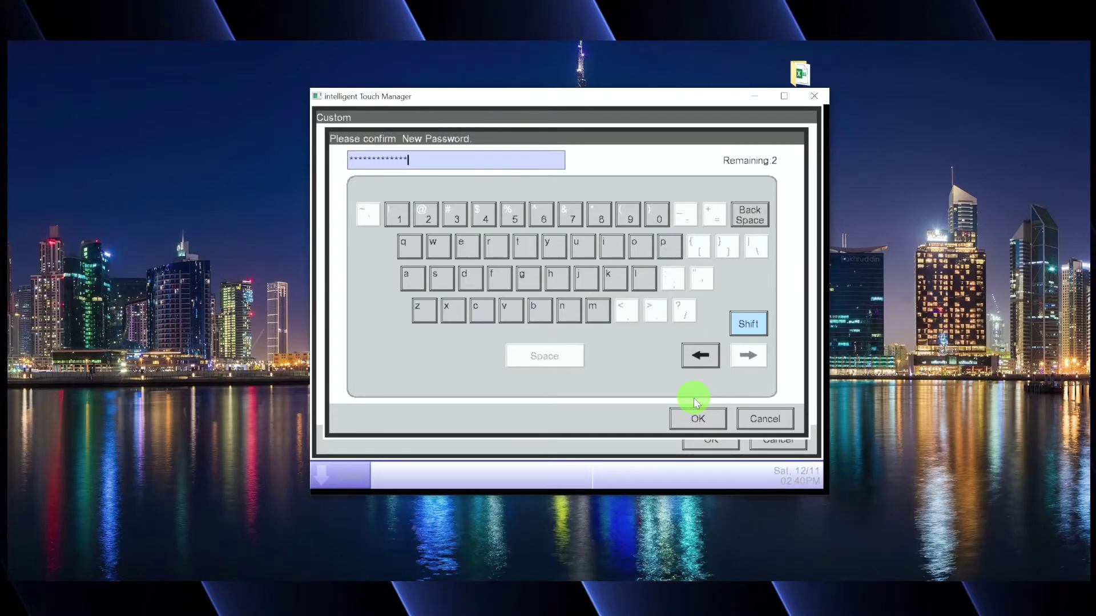
{"action": "left_click", "coordinate": [697, 416]}
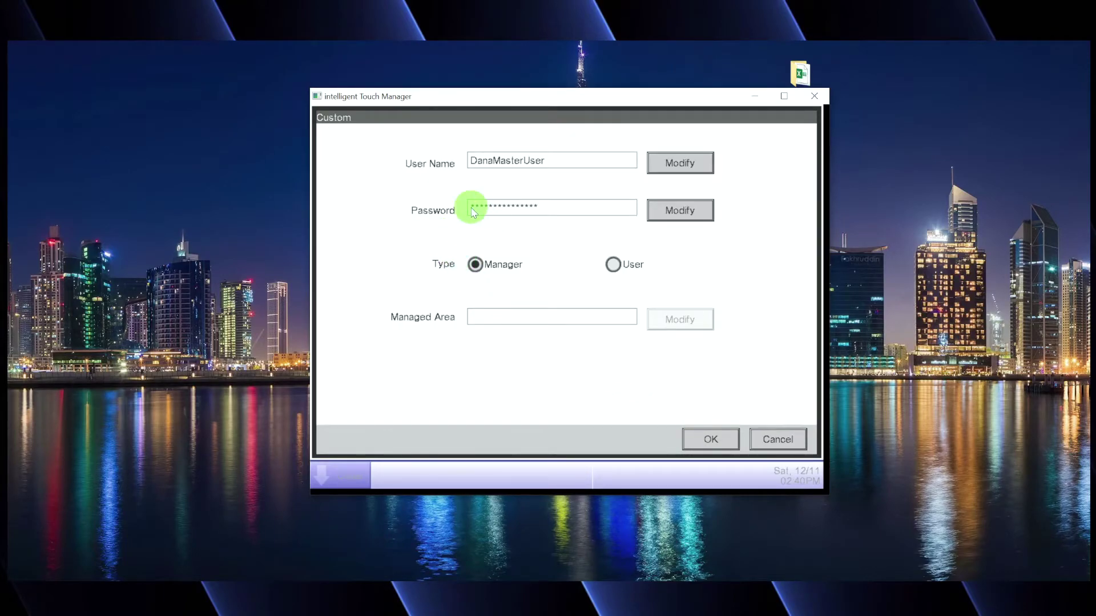
{"action": "left_click", "coordinate": [709, 440]}
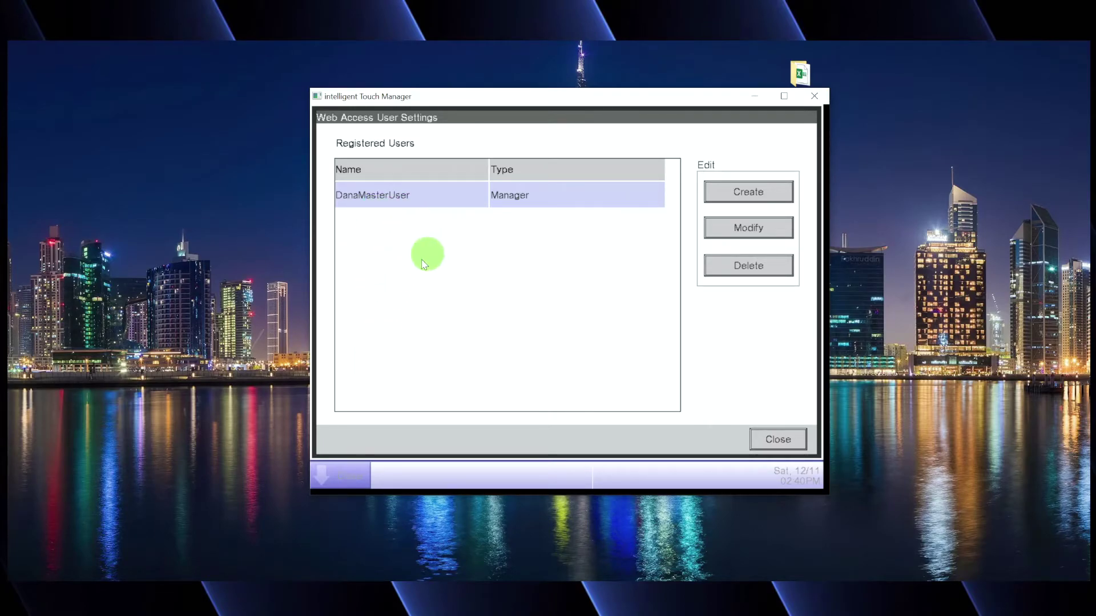
- Close Web Access User Settings, review Network without changes, then close the Menu List
{"action": "left_click", "coordinate": [797, 441]}
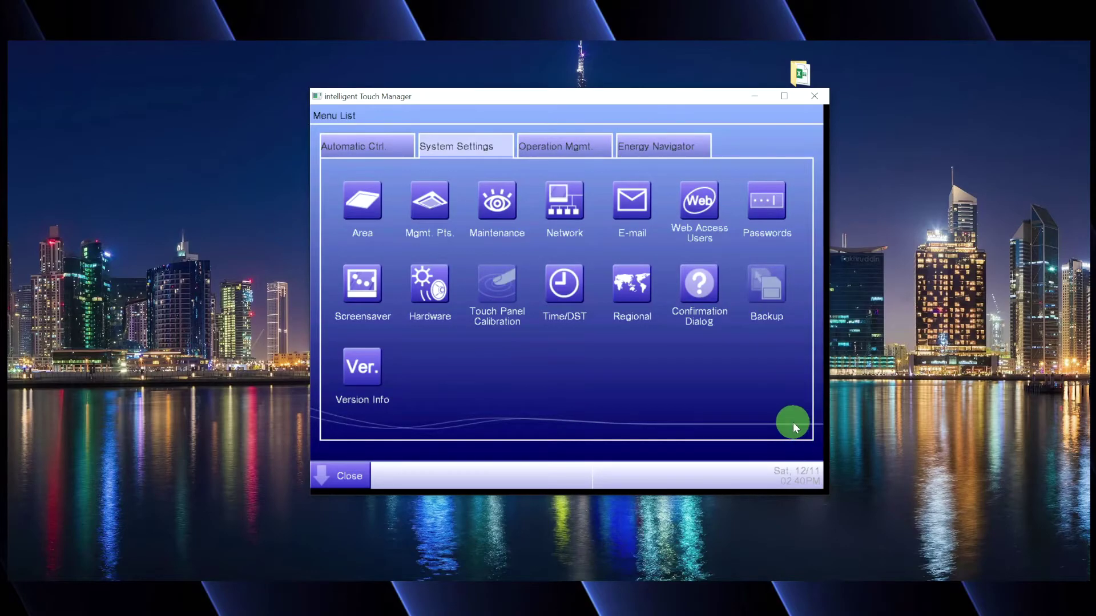
{"action": "left_click", "coordinate": [567, 216]}
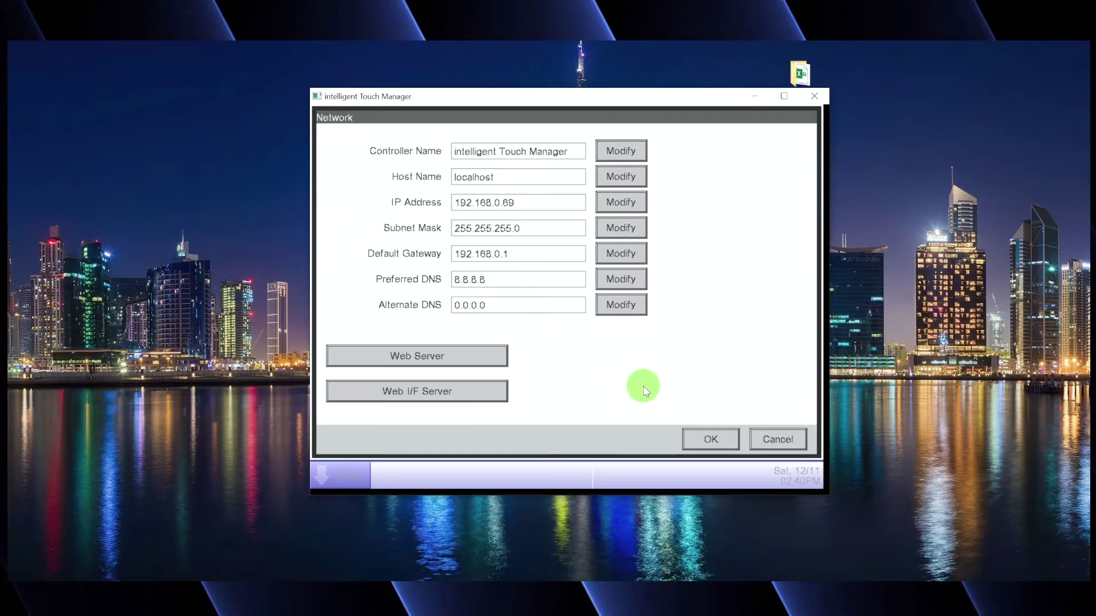
{"action": "left_click", "coordinate": [775, 440]}
{"action": "left_click", "coordinate": [329, 463]}
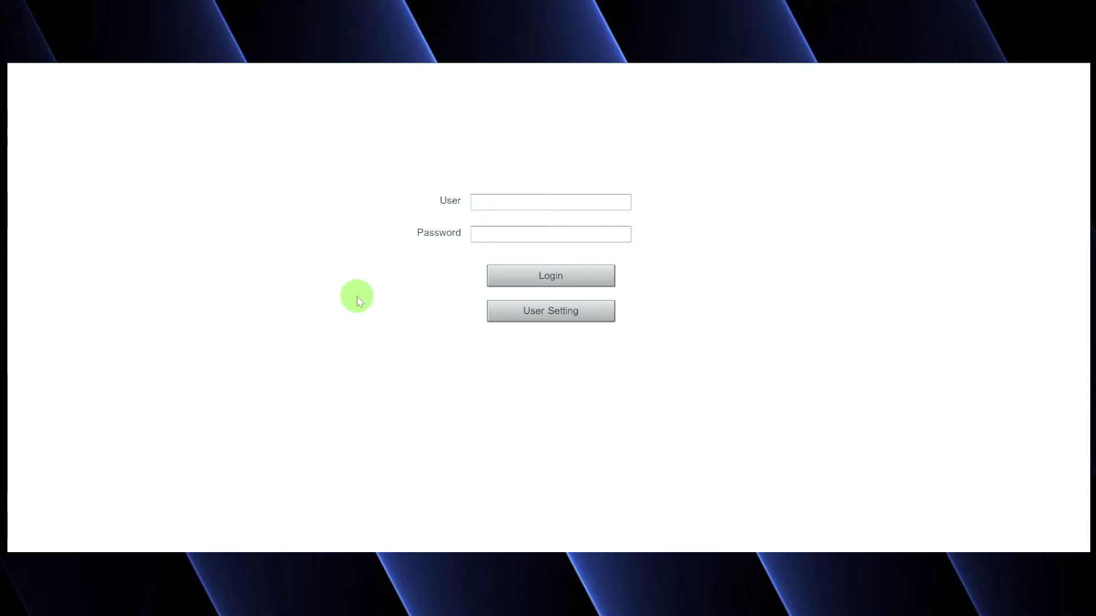
- Select the User field on the intelligent Touch Manager web login page to begin entering credentials
{"action": "left_click", "coordinate": [484, 203]}
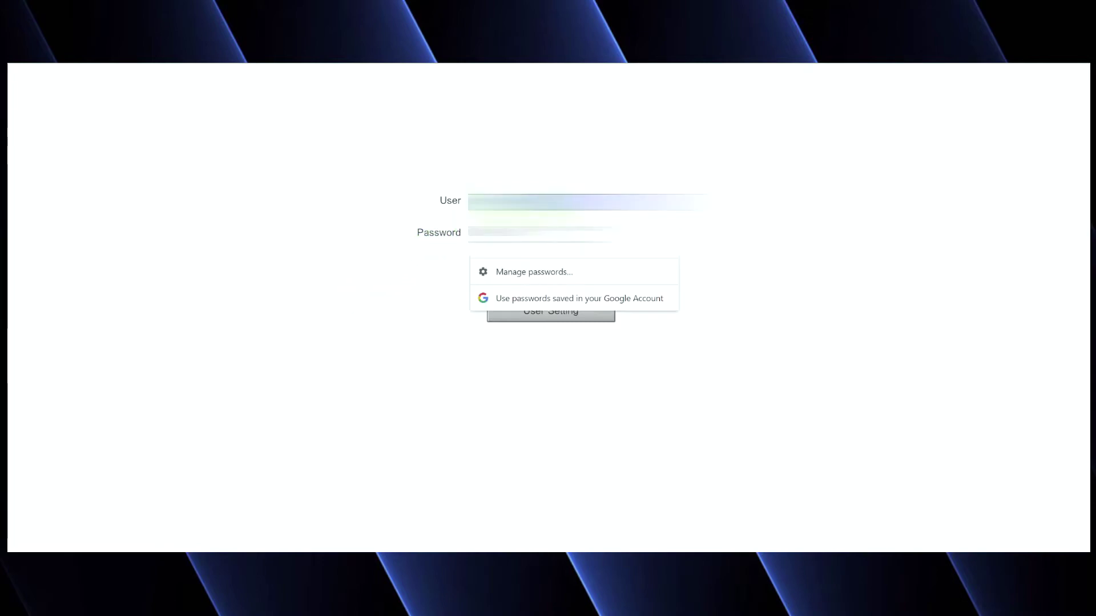